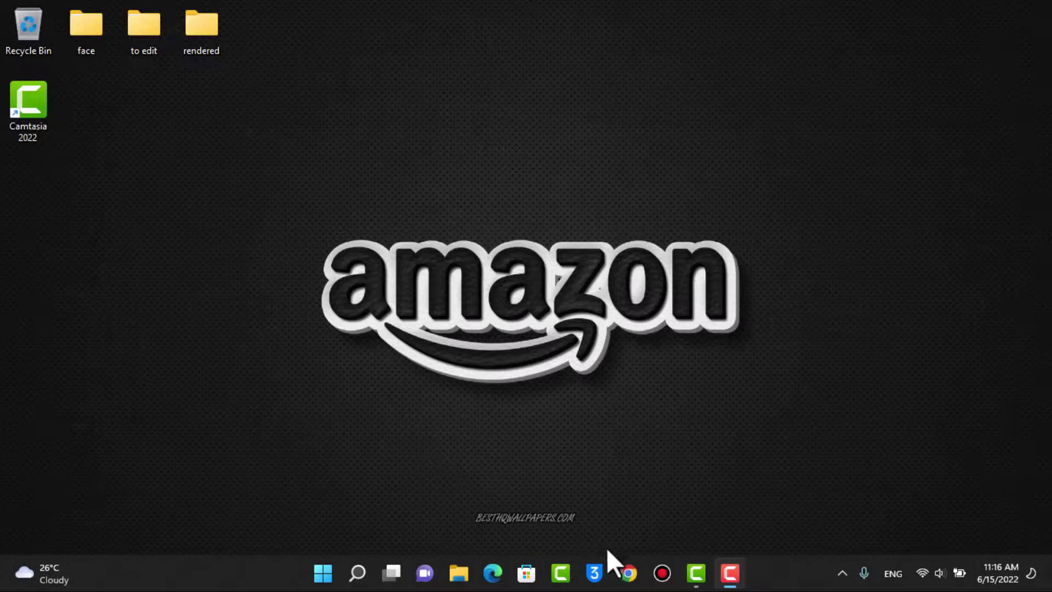
Step: Launch Chrome and navigate to amazon.com via the Amazon.com search suggestion
left_click(629, 573)
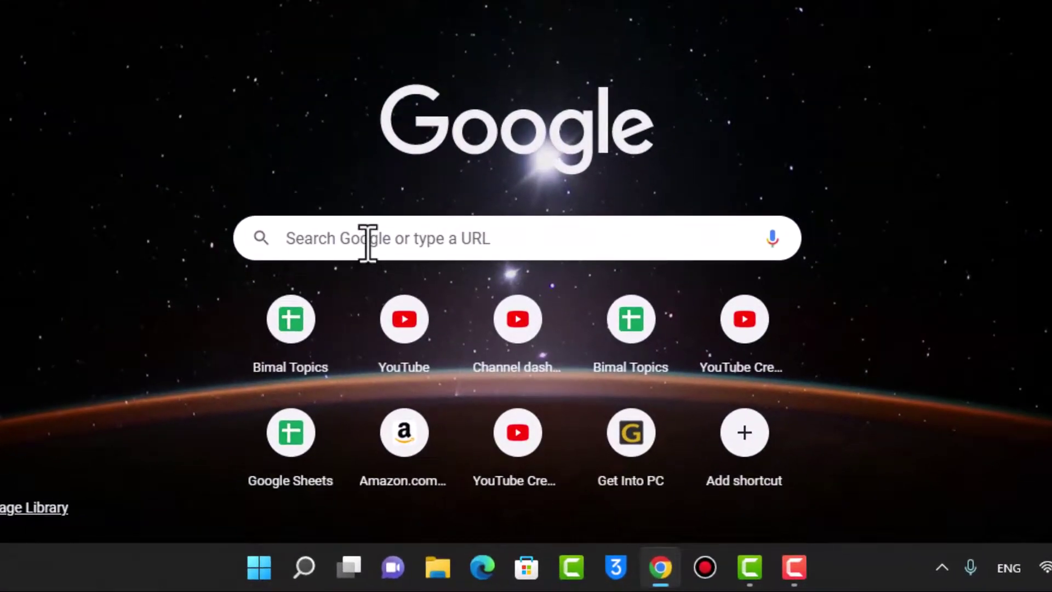
left_click(367, 244)
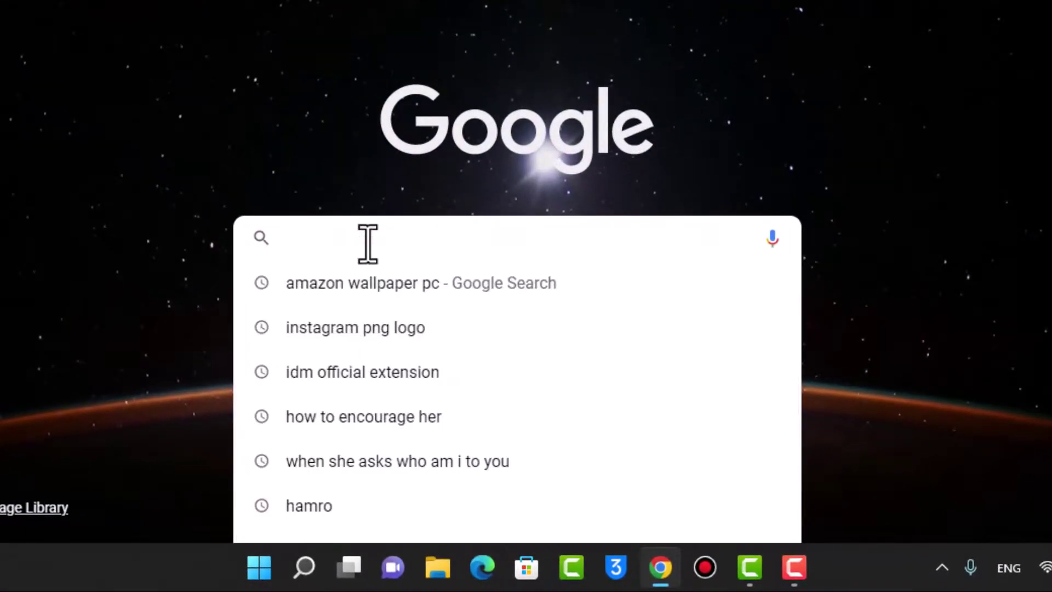
type("amazon.com")
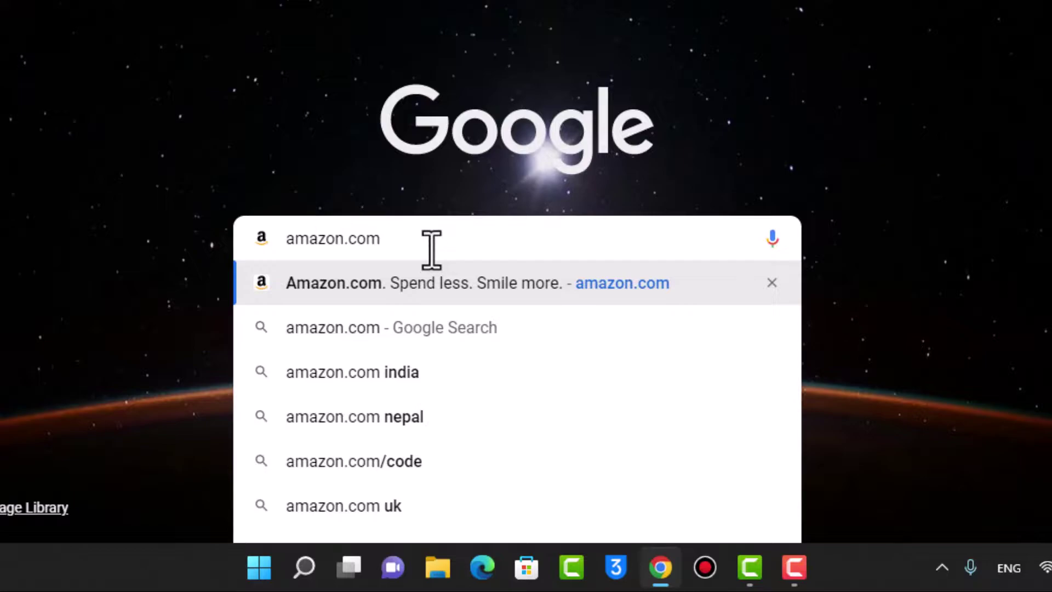
left_click(441, 285)
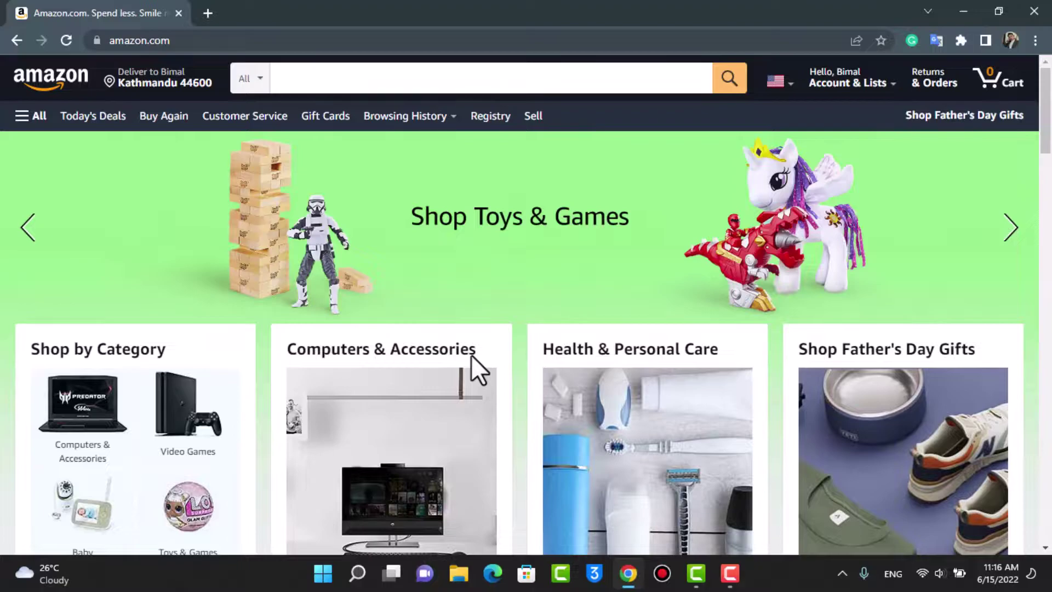
mouse_move(847, 78)
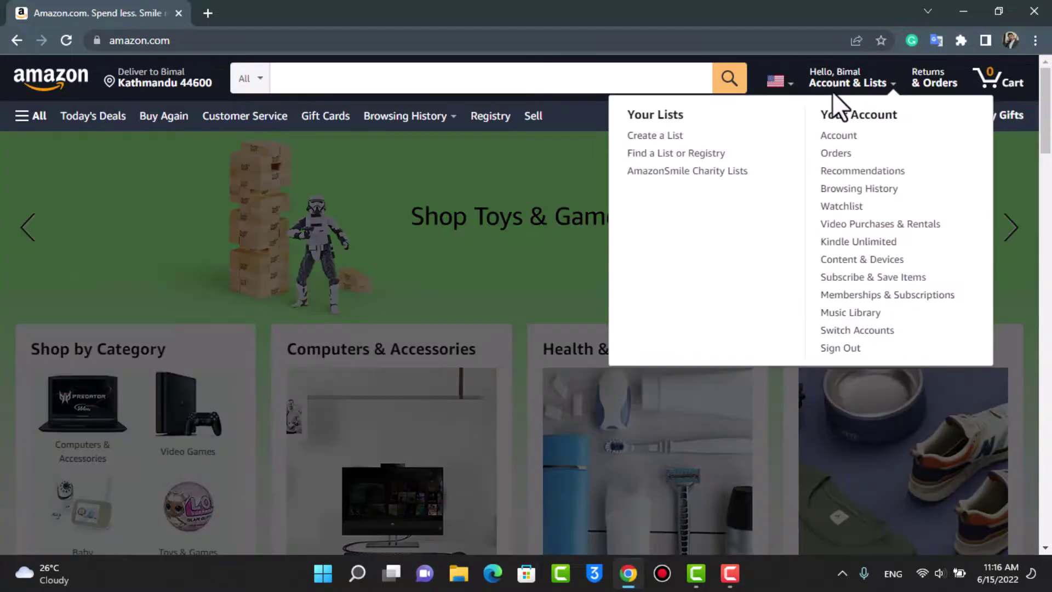
scroll(523, 309, "down", 3)
scroll(531, 312, "down", 3)
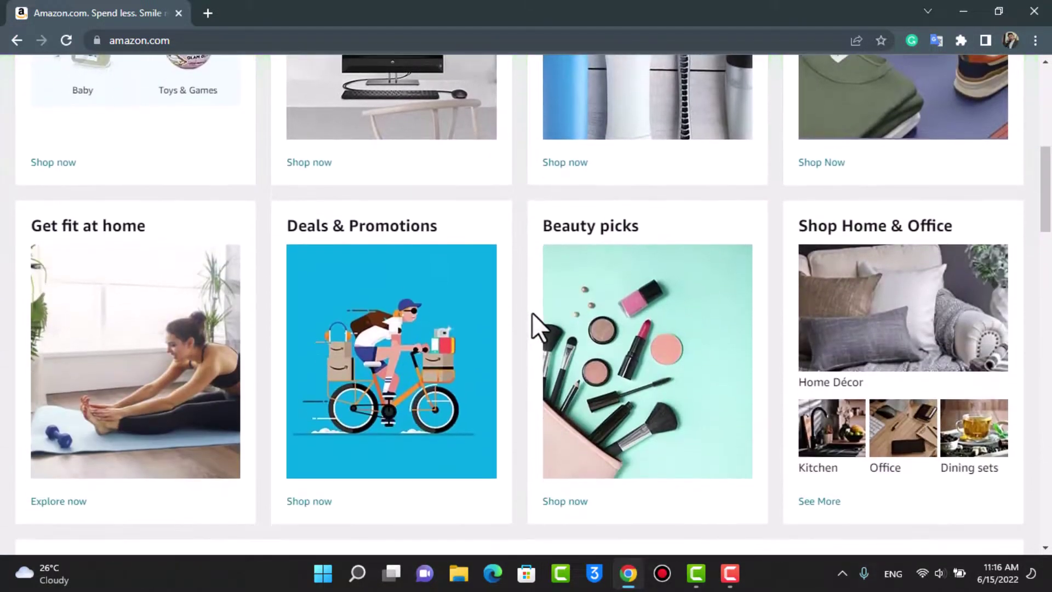
scroll(534, 313, "down", 3)
scroll(538, 310, "down", 3)
scroll(541, 312, "down", 4)
scroll(549, 316, "down", 2)
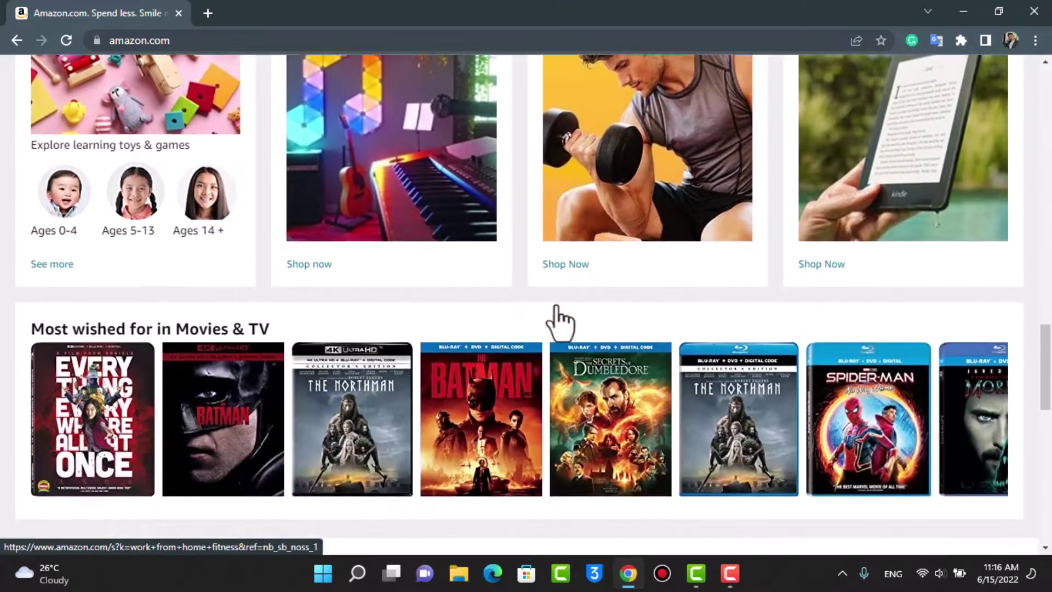
scroll(558, 306, "down", 5)
scroll(567, 308, "down", 5)
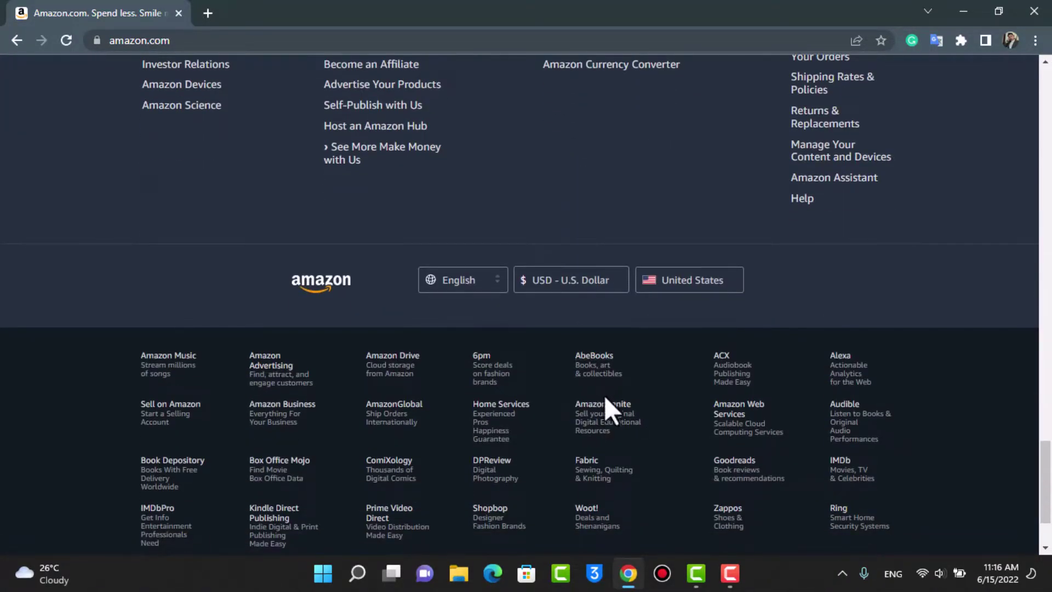
scroll(953, 353, "up", 2)
scroll(972, 352, "up", 10)
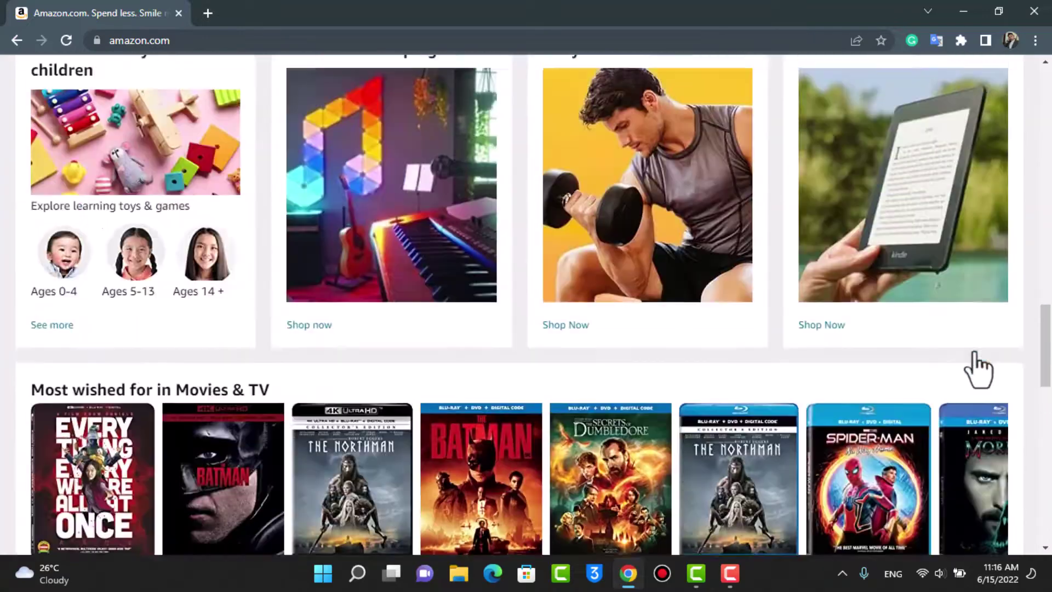
scroll(974, 368, "up", 5)
scroll(981, 376, "up", 5)
scroll(978, 366, "up", 2)
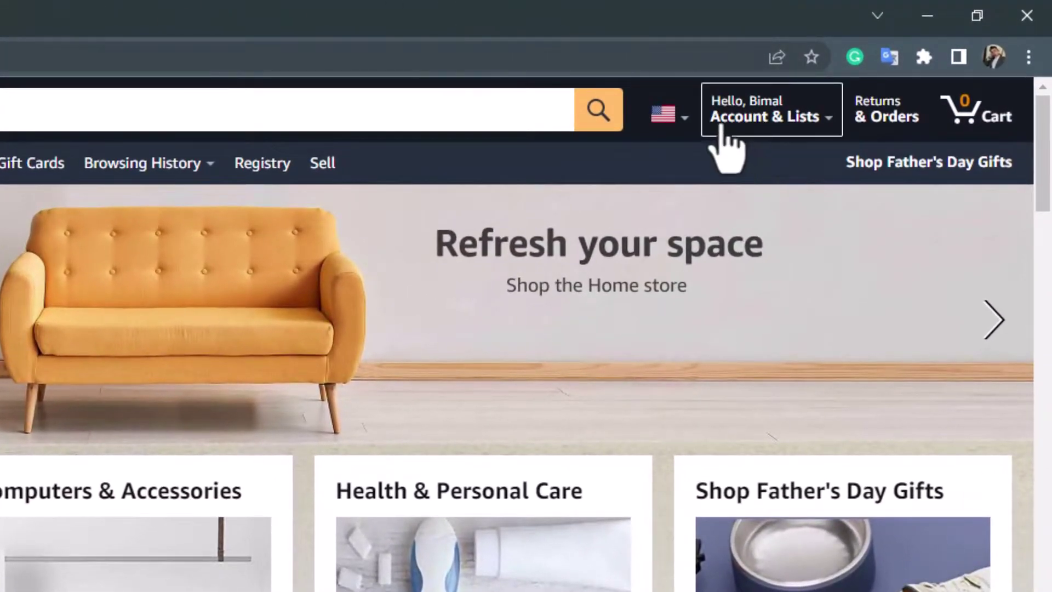
mouse_move(764, 116)
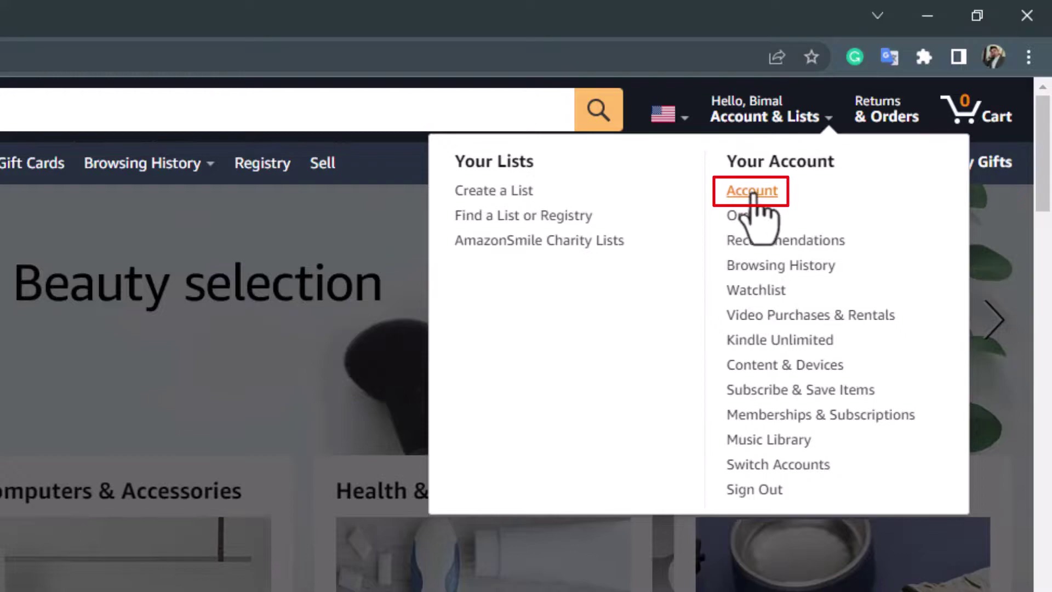
Step: Go to the Your Account overview page from the Account & Lists flyout
left_click(750, 198)
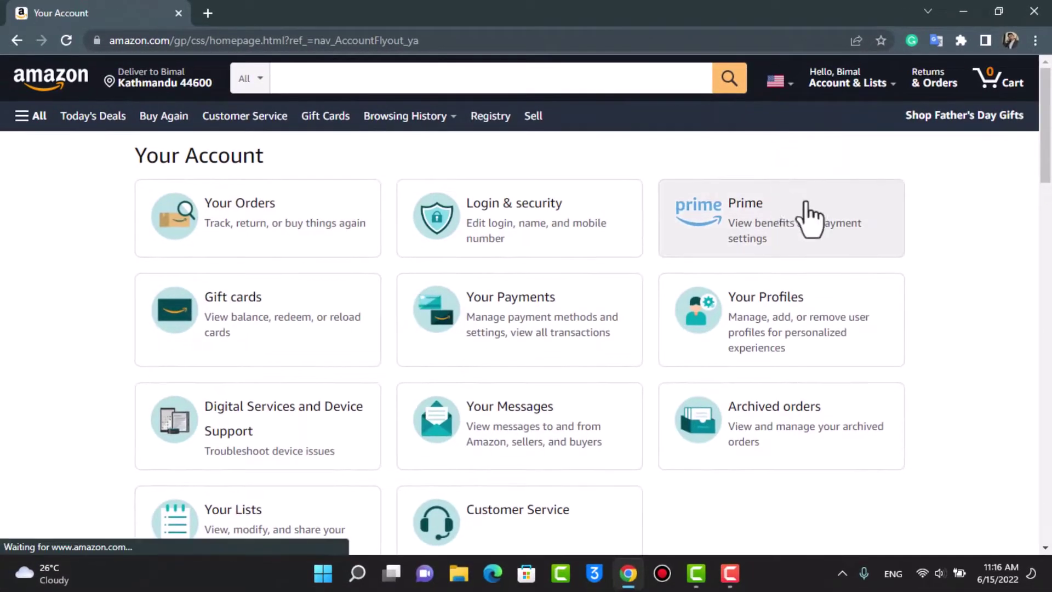
left_click_drag(1045, 176, 1046, 193)
scroll(828, 407, "down", 3)
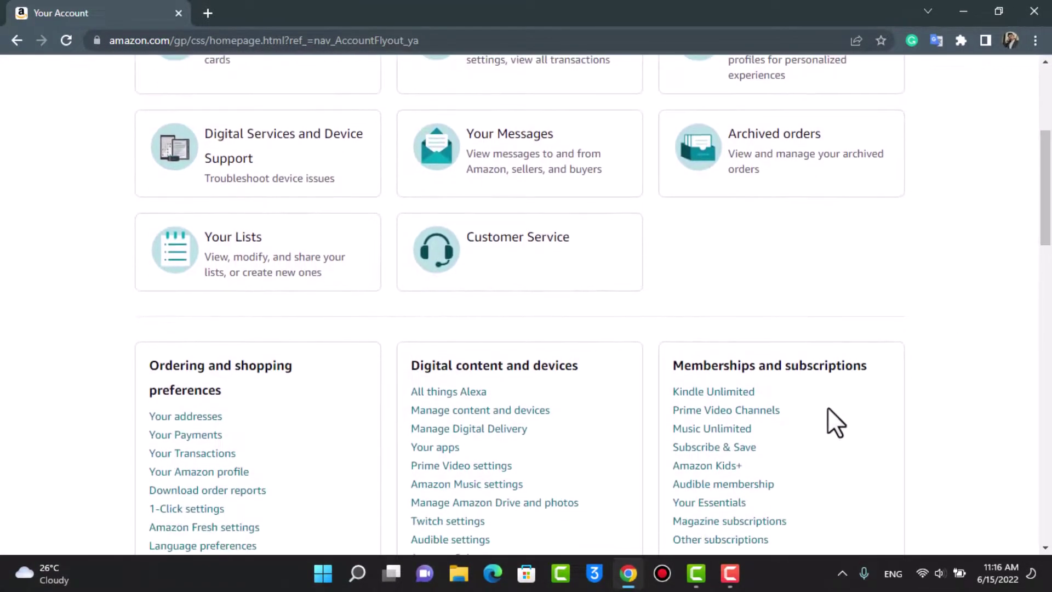
scroll(828, 407, "up", 4)
scroll(891, 370, "down", 1)
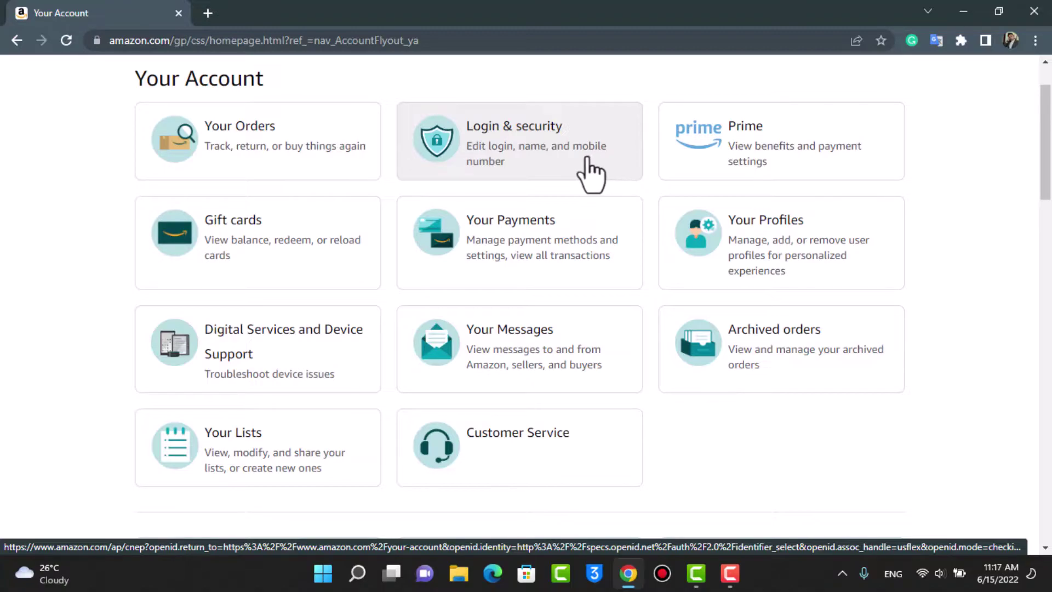
Step: Enter the Login & security section from the Your Account page
left_click(561, 156)
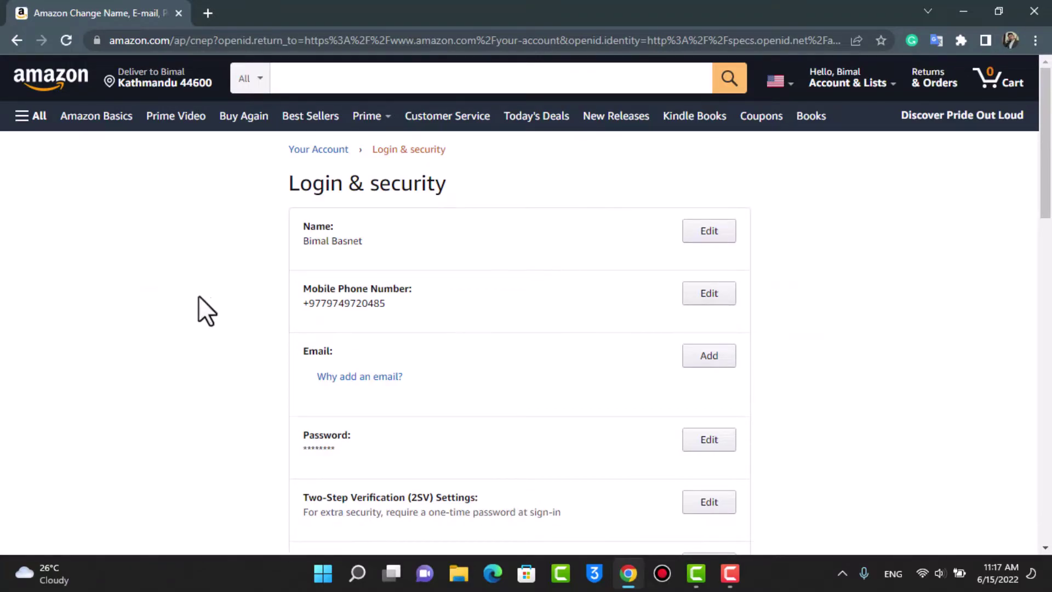
scroll(272, 270, "down", 1)
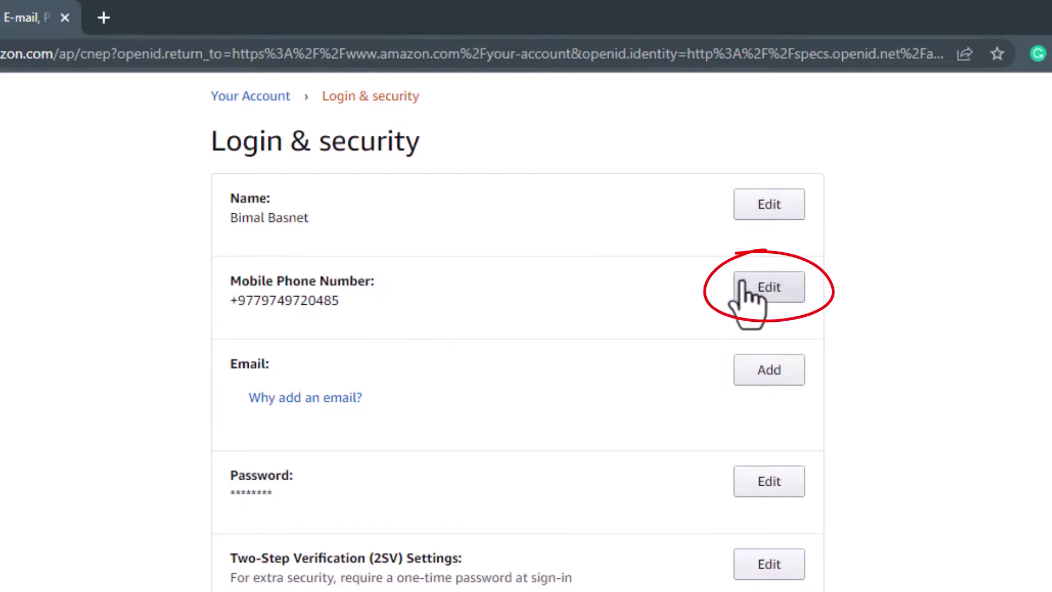
Step: Begin changing the mobile number and choose Nepal +977 as the country code
left_click(785, 302)
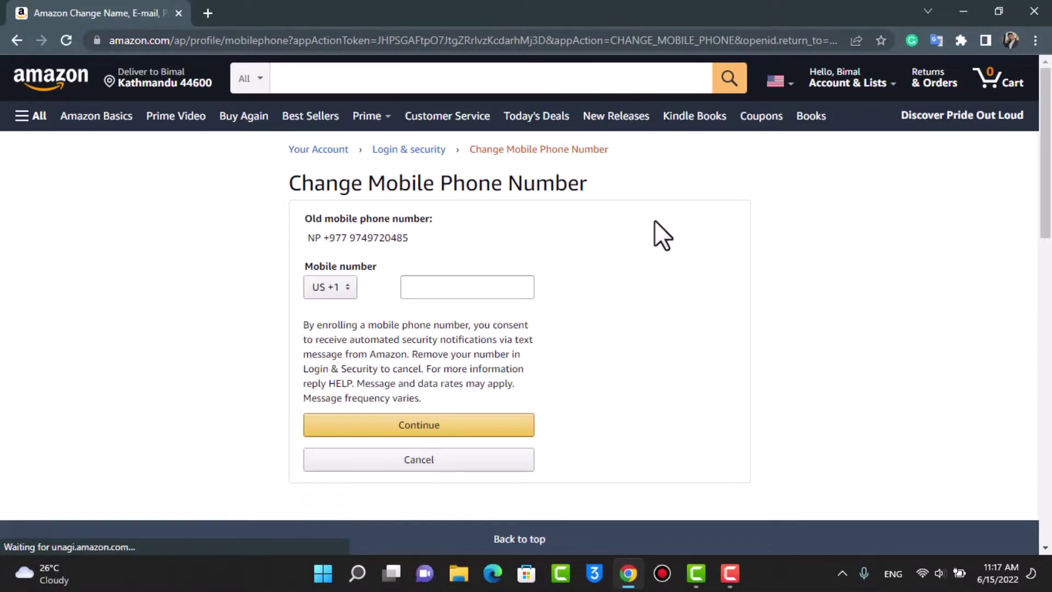
scroll(654, 219, "down", 1)
left_click_drag(323, 161, 409, 160)
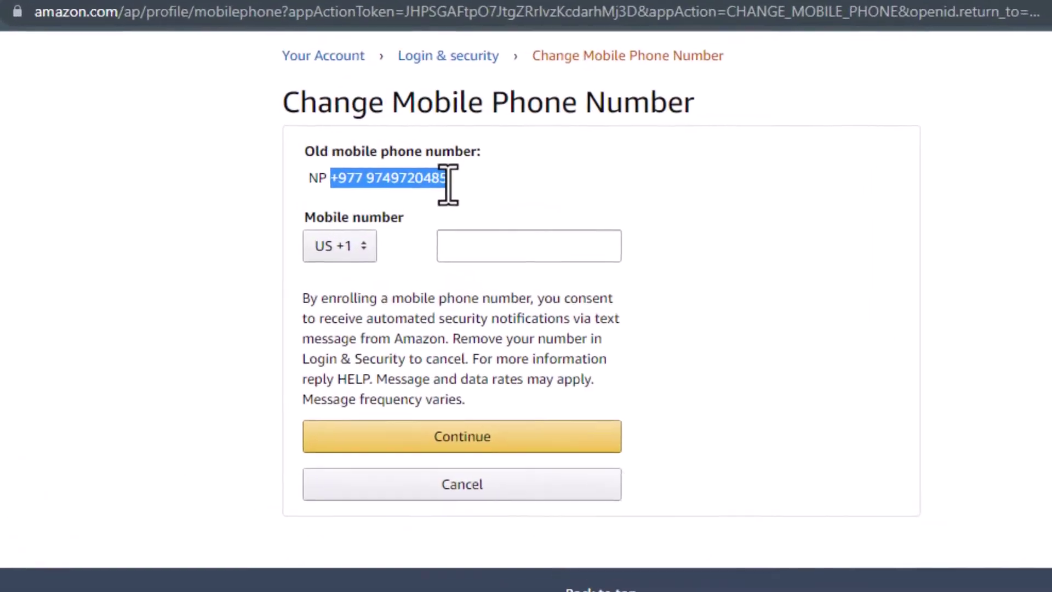
left_click(523, 179)
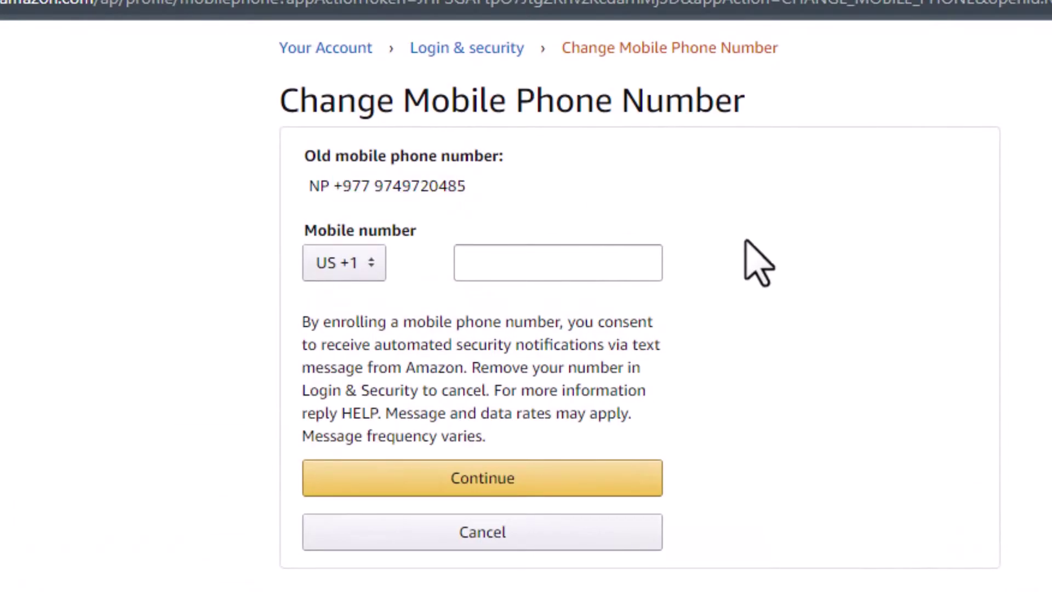
scroll(760, 254, "up", 1)
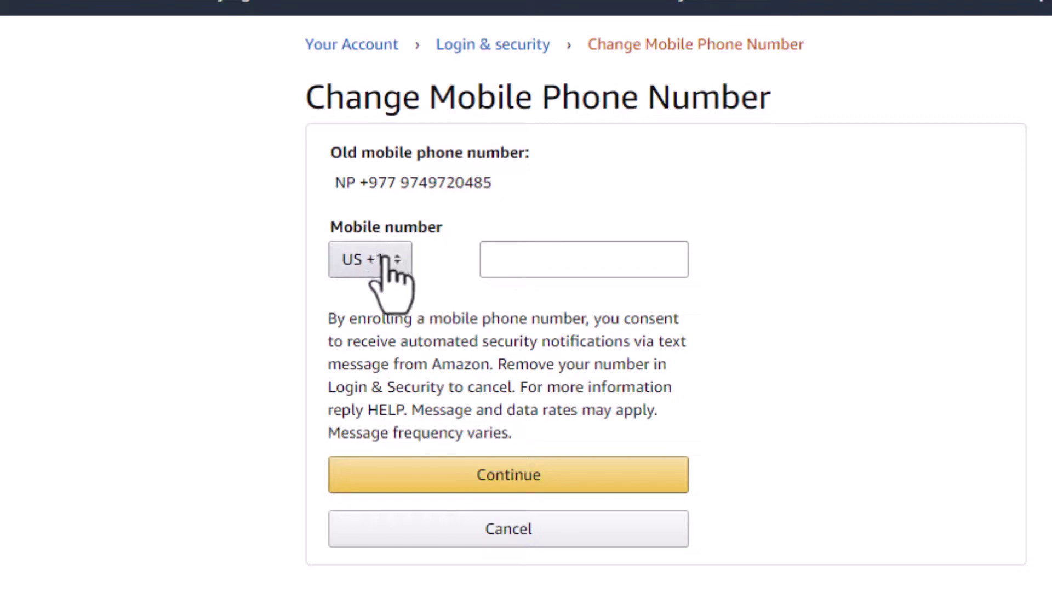
left_click(379, 262)
type("nepal")
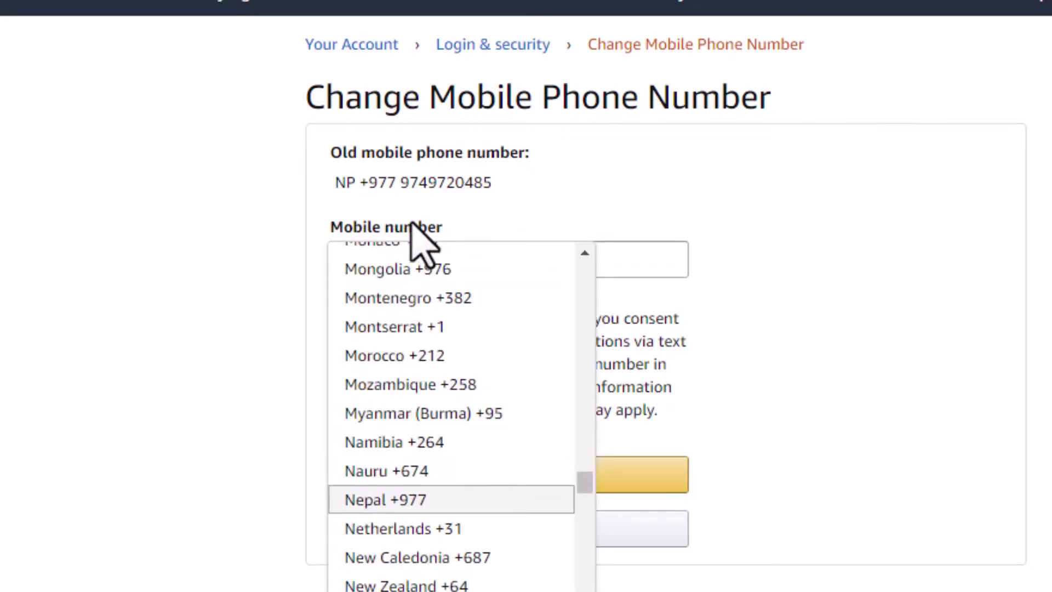
key("Return")
left_click(515, 262)
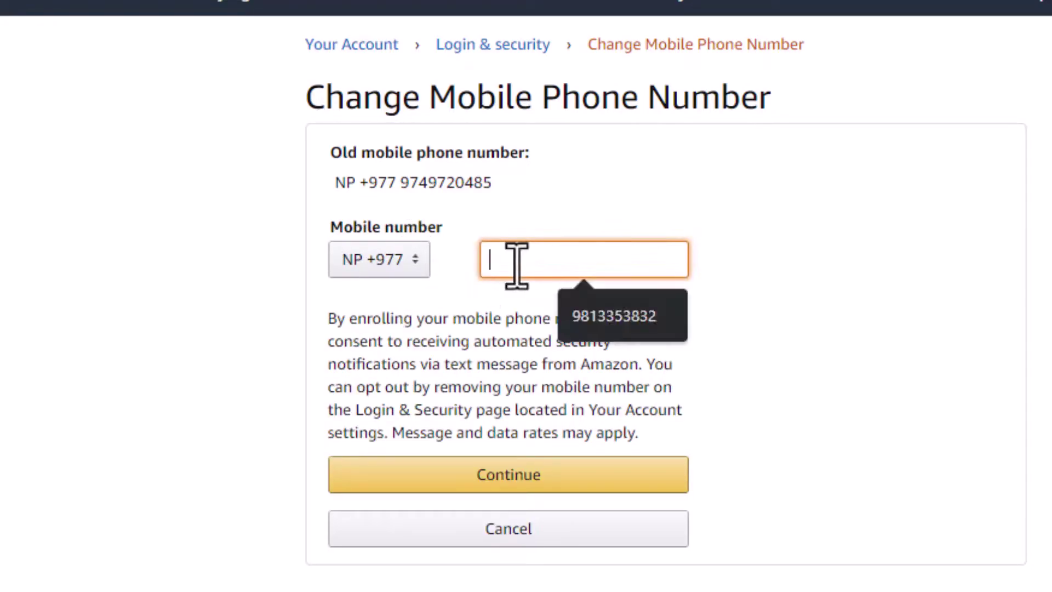
left_click(675, 312)
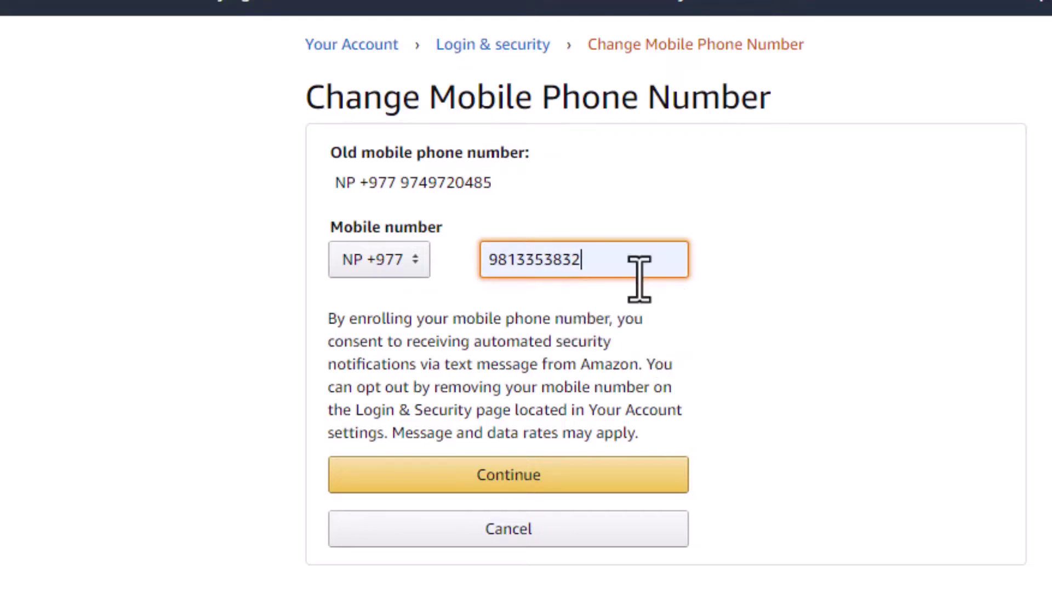
left_click_drag(638, 271, 478, 280)
left_click(645, 267)
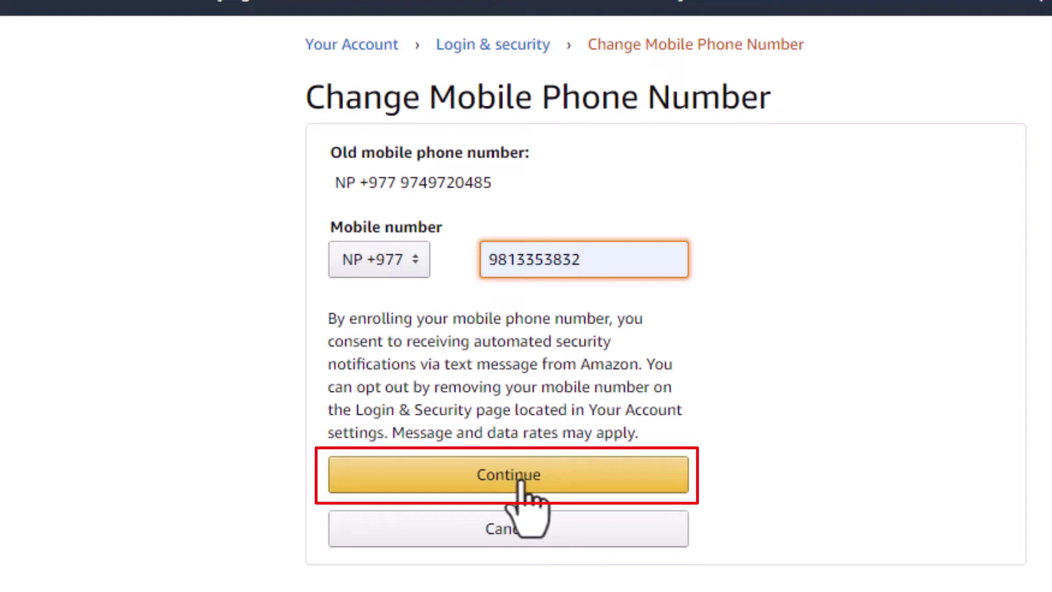
left_click(538, 485)
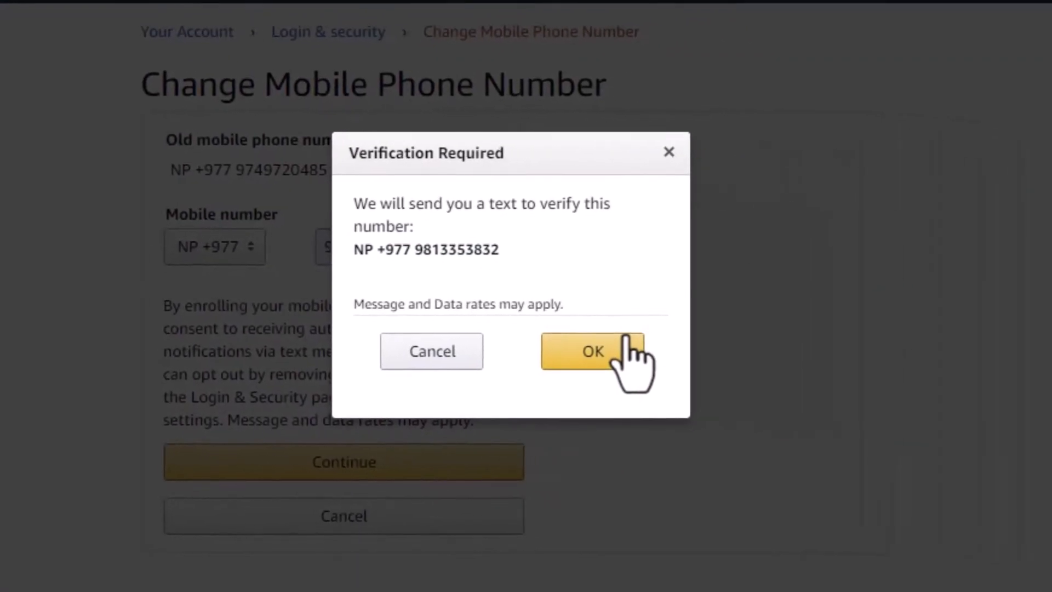
Step: Accept the Verification Required dialog so a text with the code is sent to the new number
left_click(589, 351)
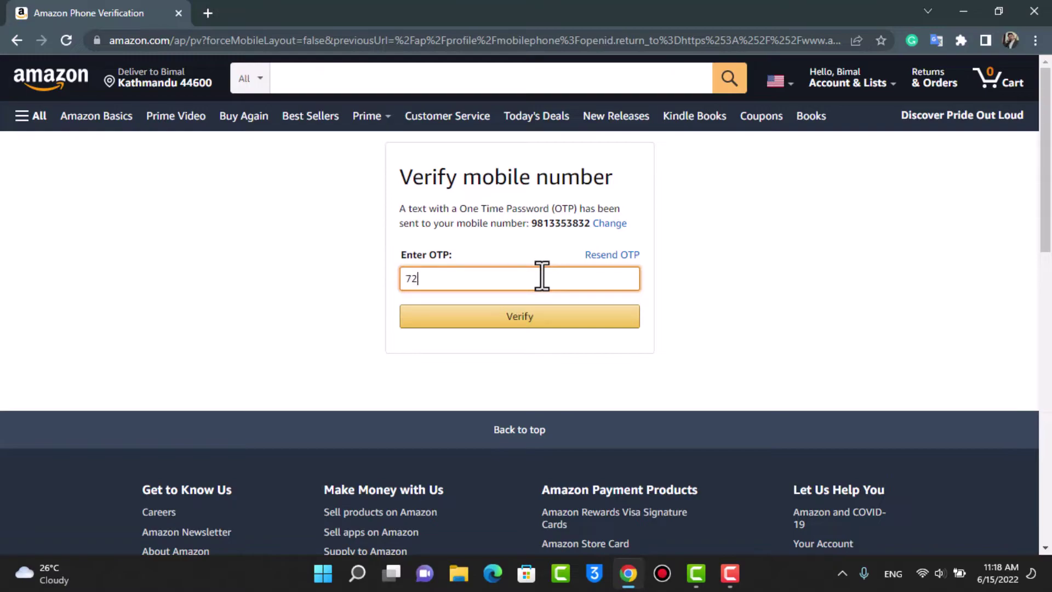
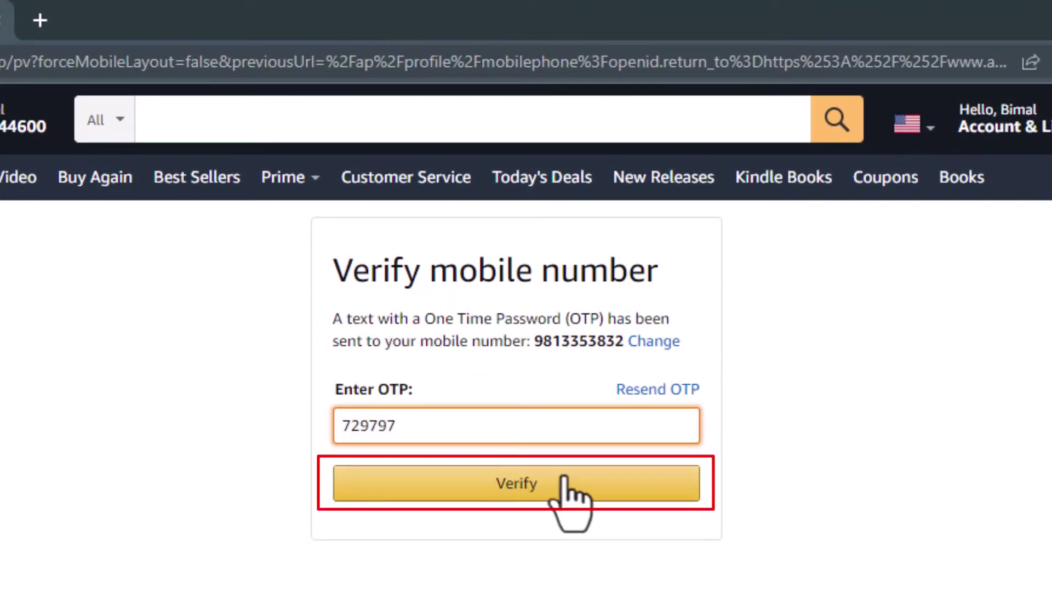
Step: Submit the one-time password to verify the new number
left_click(547, 483)
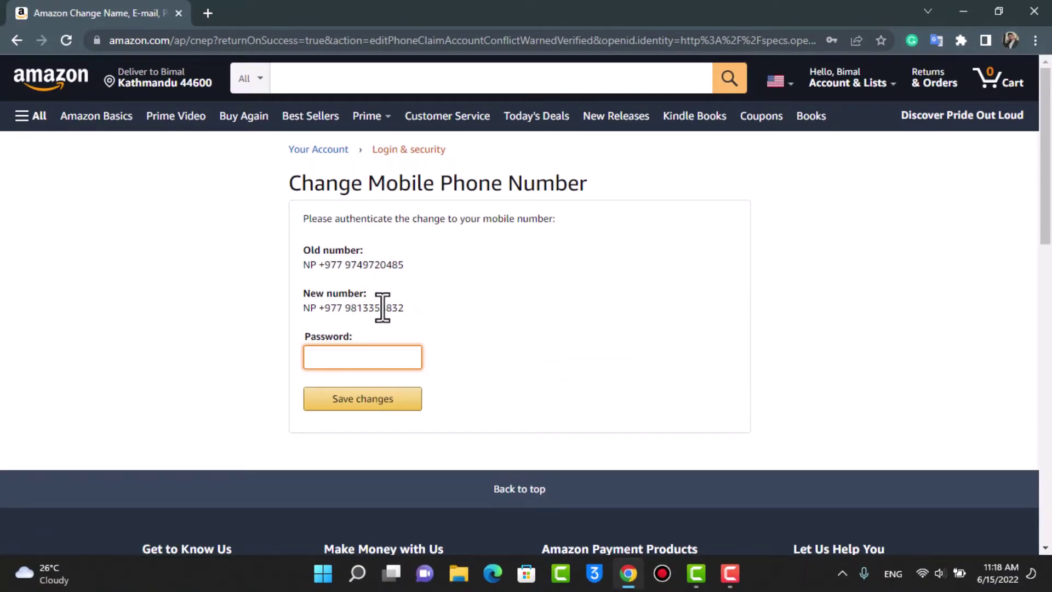
left_click(360, 357)
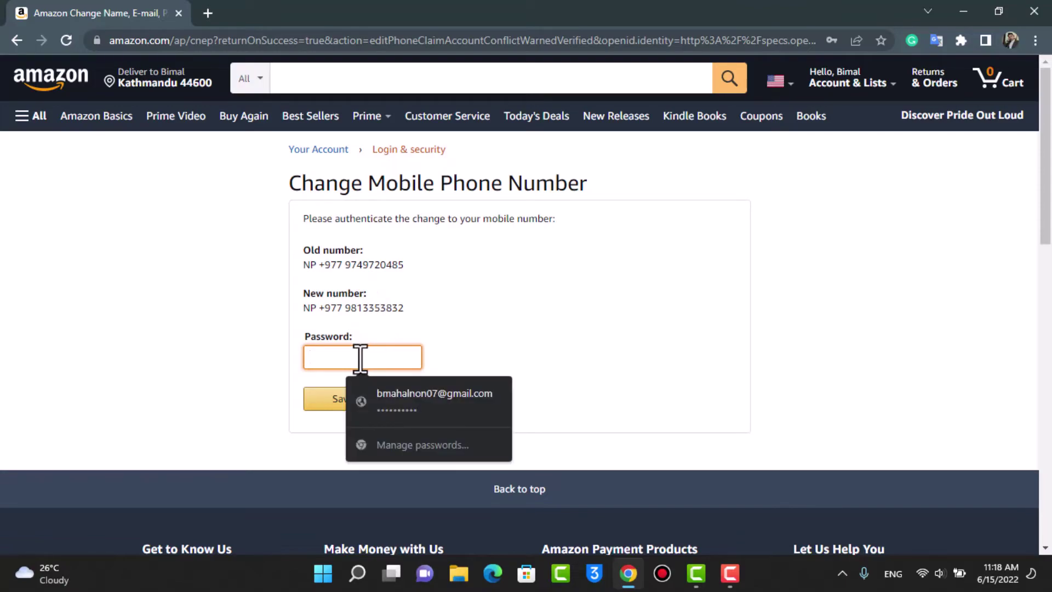
type("b")
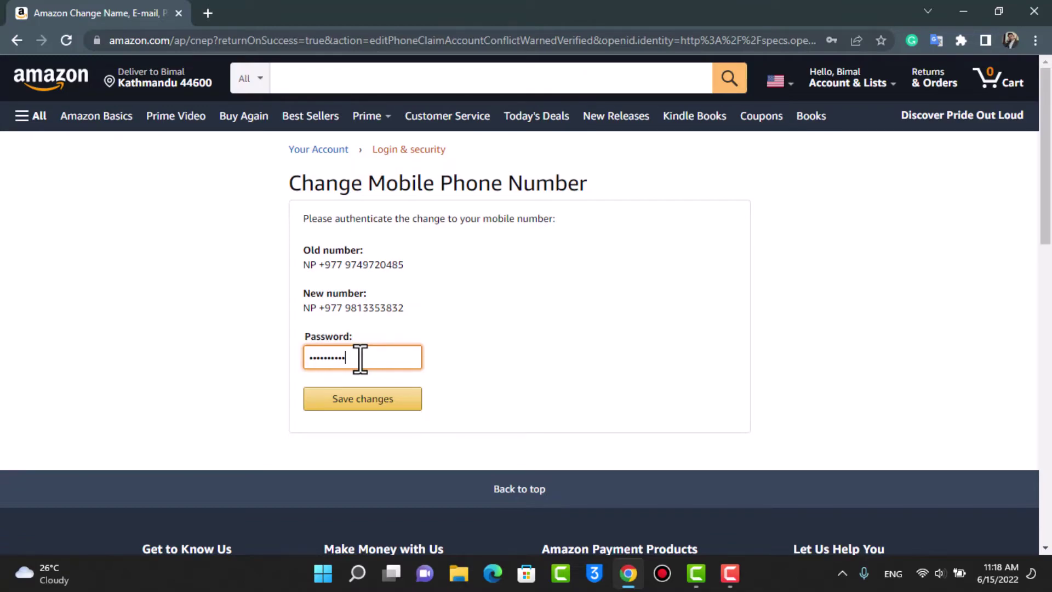
left_click(367, 403)
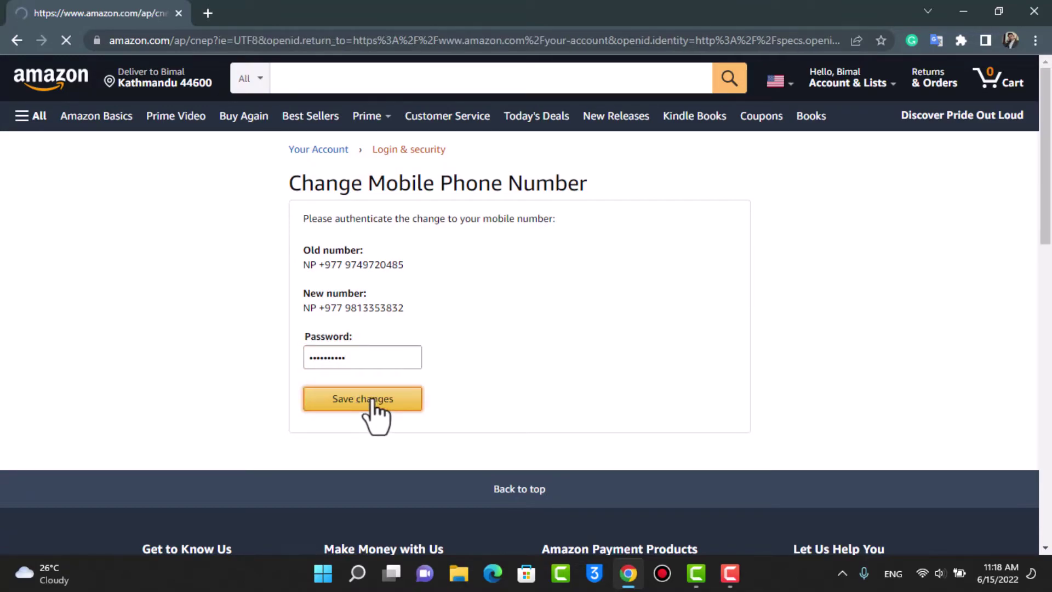
scroll(549, 360, "down", 1)
scroll(526, 329, "down", 1)
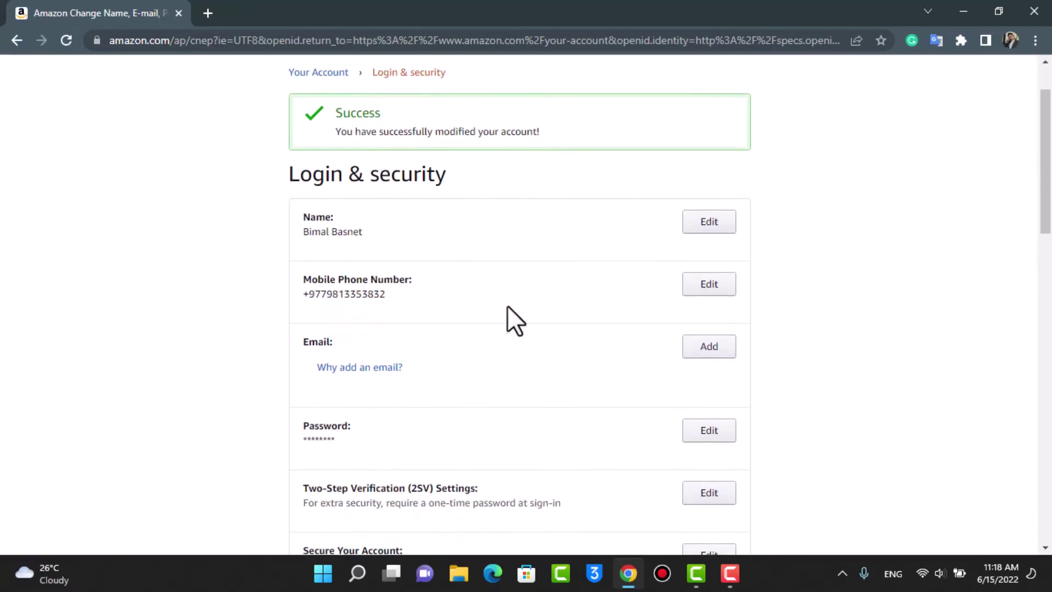
Step: Highlight the new number on Login & security, then return to the Amazon homepage via the logo
left_click_drag(349, 295, 377, 301)
scroll(422, 298, "up", 2)
scroll(464, 287, "down", 5)
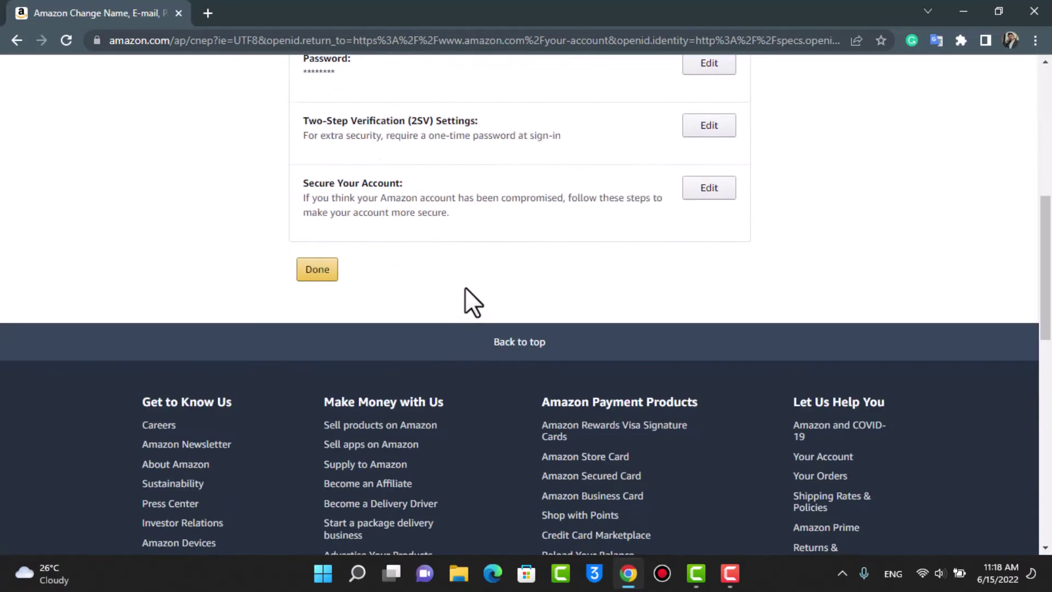
scroll(463, 287, "down", 2)
scroll(573, 300, "up", 10)
left_click(49, 93)
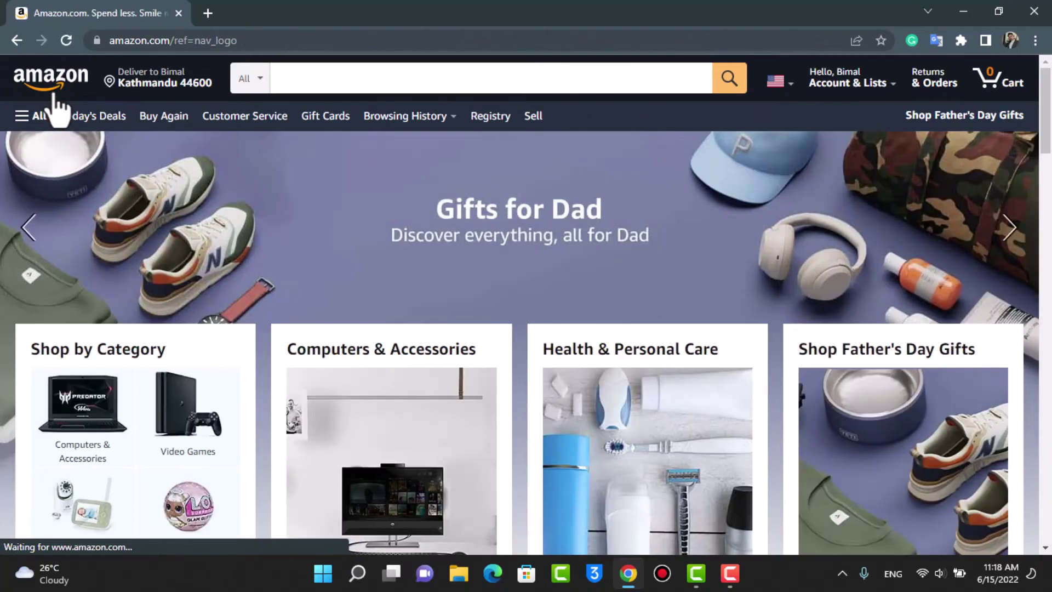
scroll(54, 108, "down", 2)
scroll(54, 107, "down", 1)
scroll(54, 107, "down", 4)
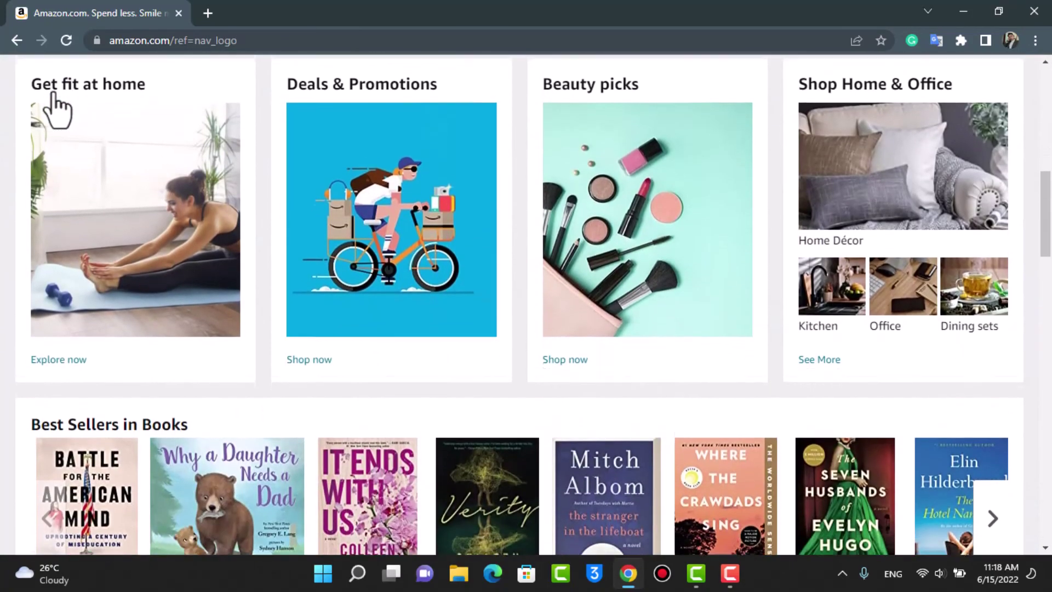
scroll(56, 109, "down", 1)
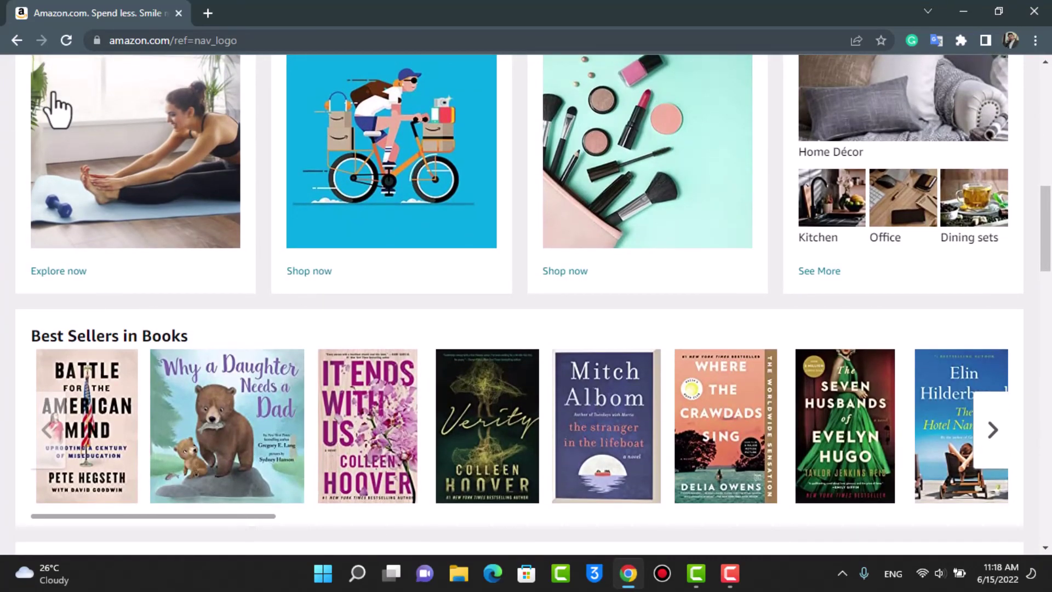
scroll(54, 107, "up", 1)
scroll(55, 107, "up", 4)
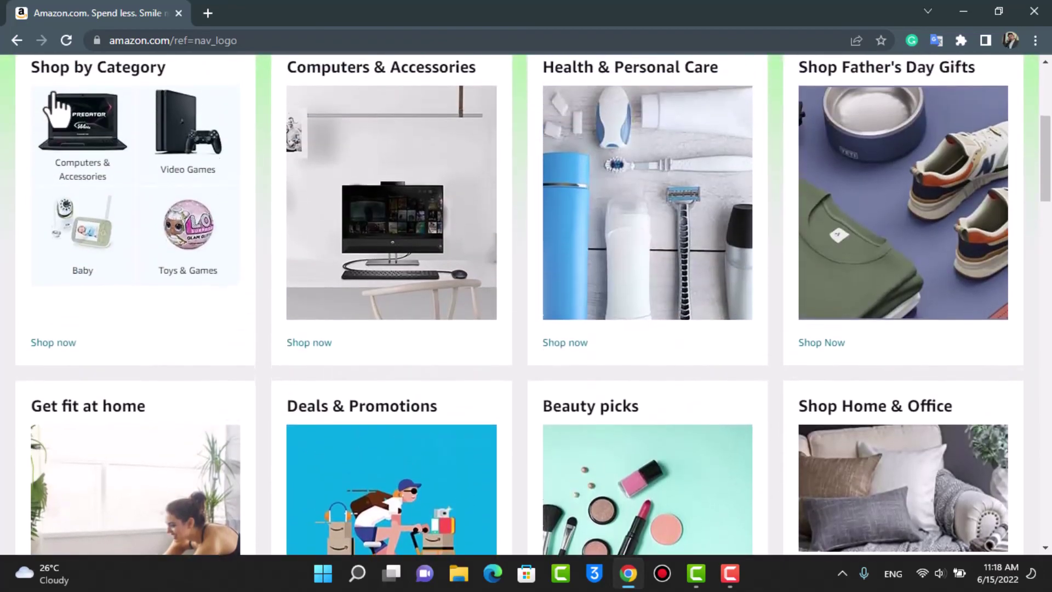
scroll(54, 106, "up", 1)
scroll(54, 107, "up", 2)
scroll(55, 108, "up", 1)
scroll(54, 106, "up", 1)
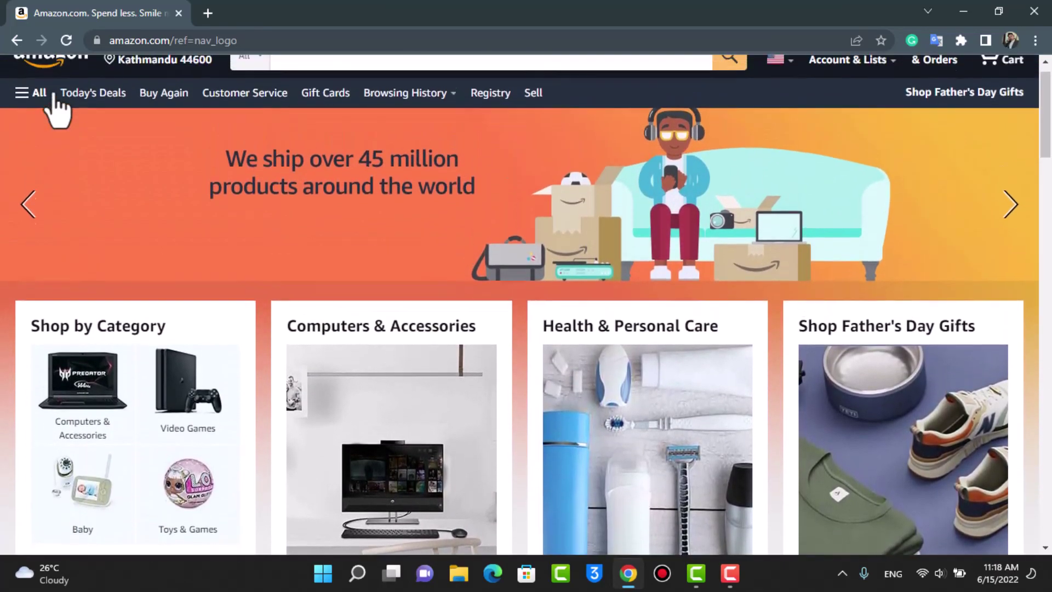
scroll(826, 307, "down", 3)
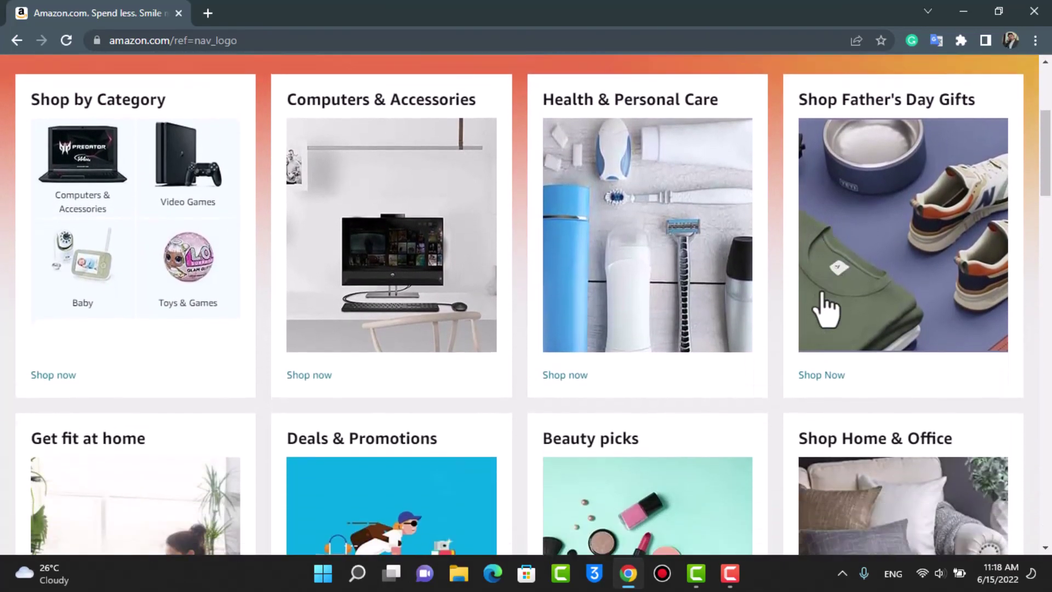
scroll(822, 305, "down", 3)
scroll(783, 329, "down", 3)
scroll(783, 316, "down", 5)
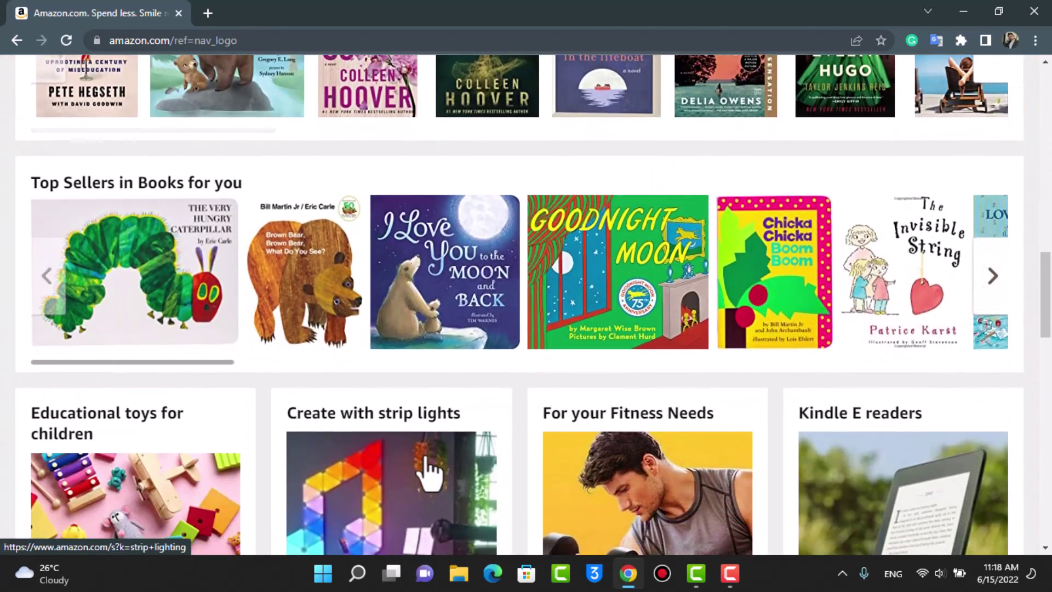